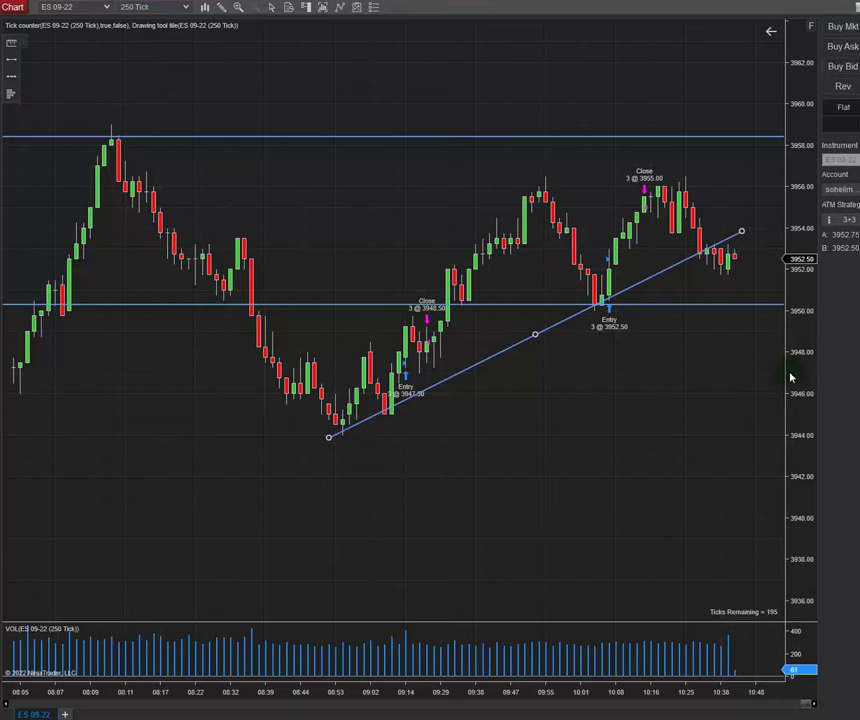
Switch the chart to 2000-tick bars, then back to 250-tick bars.
{"action": "left_click", "coordinate": [187, 10]}
{"action": "left_click", "coordinate": [355, 63]}
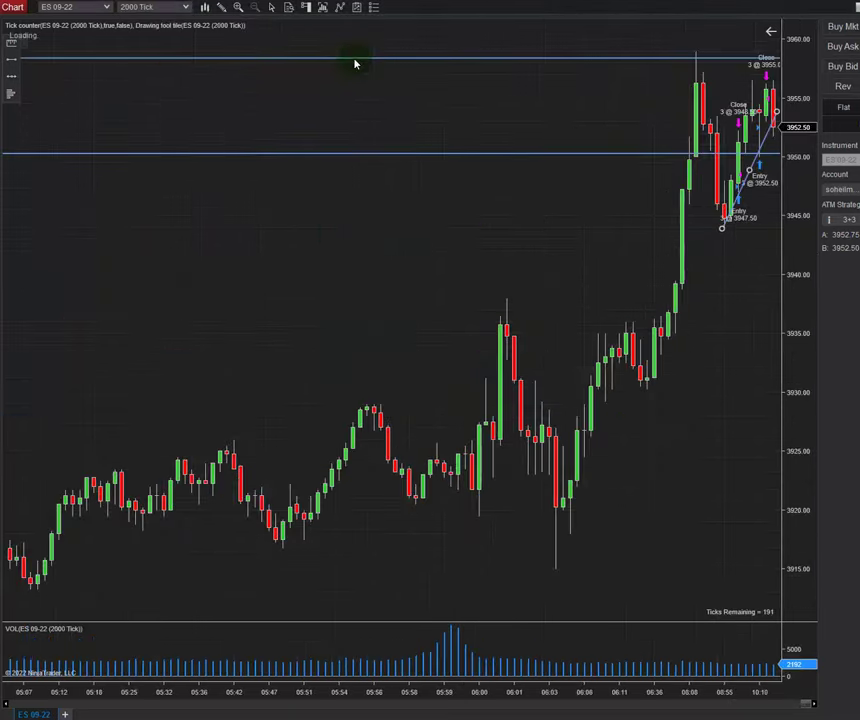
{"action": "scroll", "coordinate": [400, 256], "scroll_direction": "up", "scroll_amount": 5}
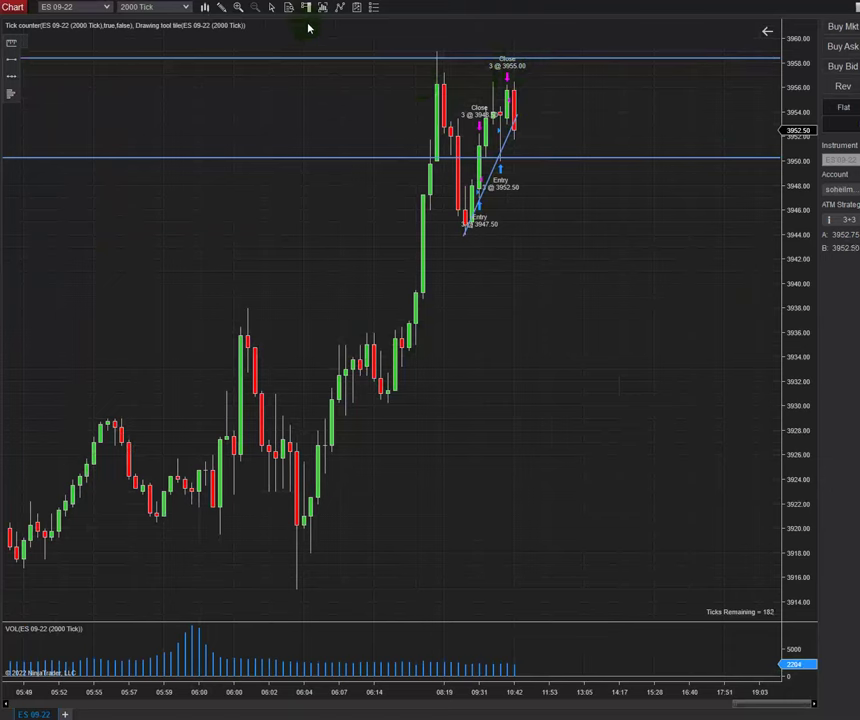
{"action": "left_click", "coordinate": [187, 12]}
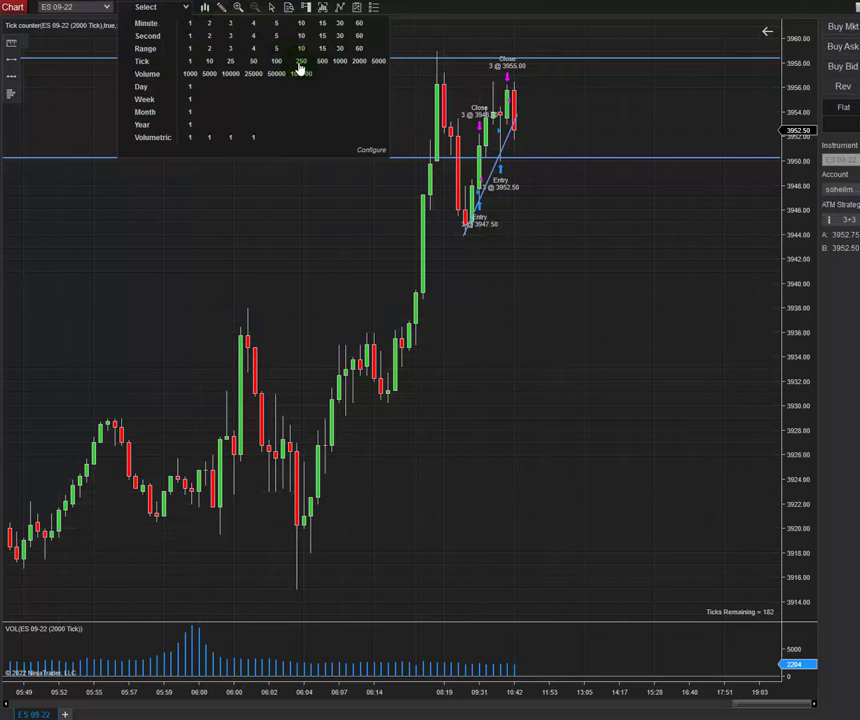
{"action": "left_click", "coordinate": [299, 66]}
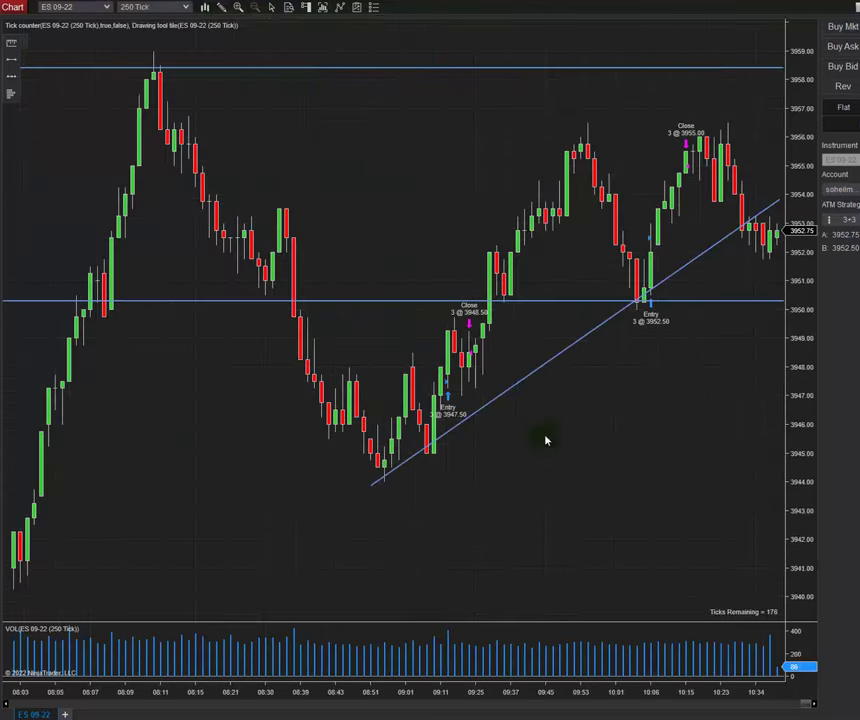
Replace the old trend line with a new rising trend line from the swing low.
{"action": "left_click_drag", "start_coordinate": [614, 484], "coordinate": [540, 486]}
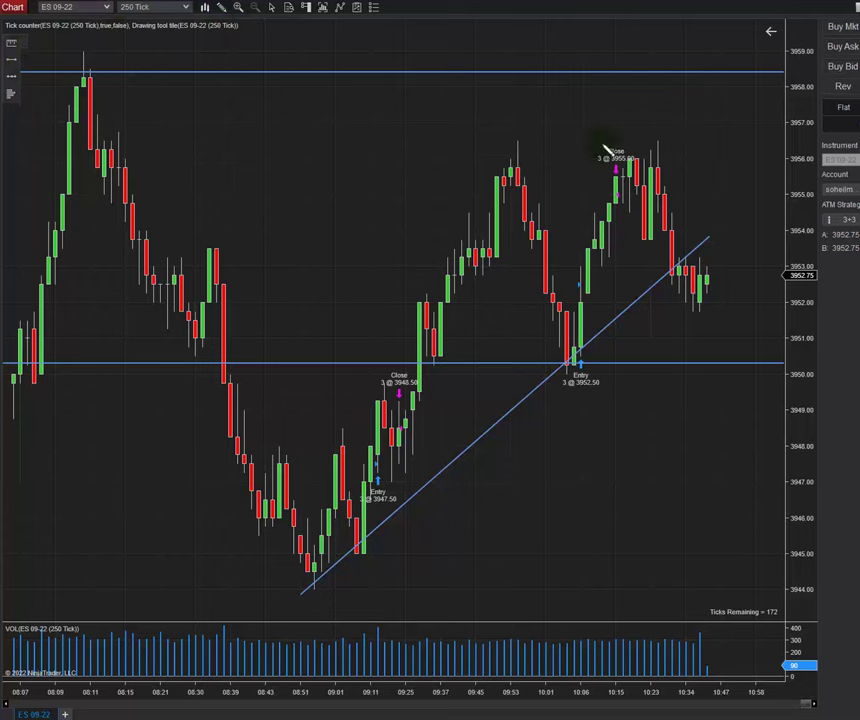
{"action": "left_click", "coordinate": [560, 382]}
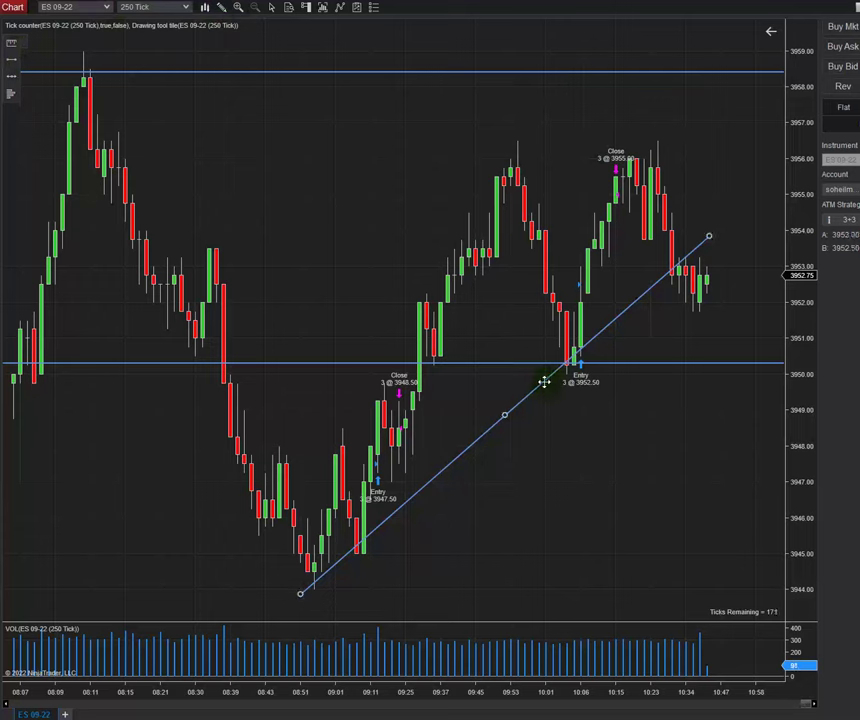
{"action": "key", "text": "Delete"}
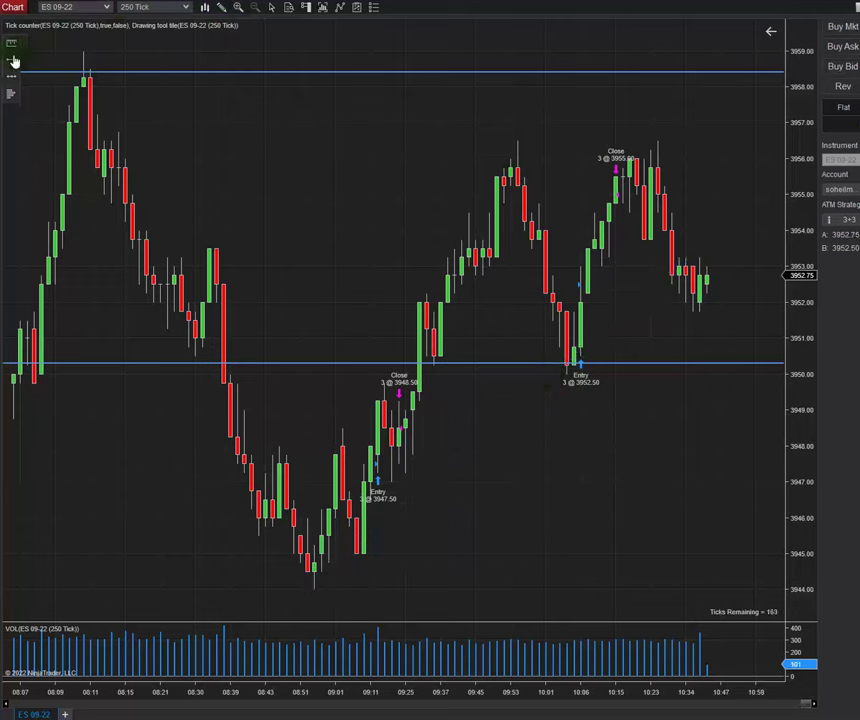
{"action": "mouse_move", "coordinate": [309, 589]}
{"action": "left_mouse_down"}
{"action": "mouse_move", "coordinate": [730, 269]}
{"action": "mouse_move", "coordinate": [745, 292]}
{"action": "mouse_move", "coordinate": [741, 234]}
{"action": "left_mouse_up"}
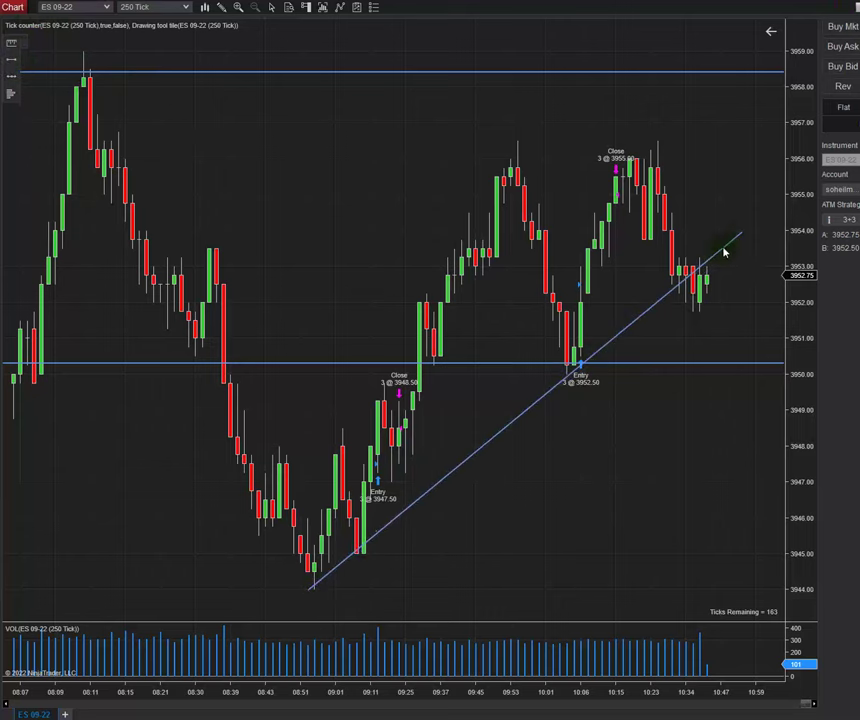
Copy the trend line and move the pasted copy above price to form the channel.
{"action": "right_click", "coordinate": [660, 299]}
{"action": "left_click", "coordinate": [685, 310]}
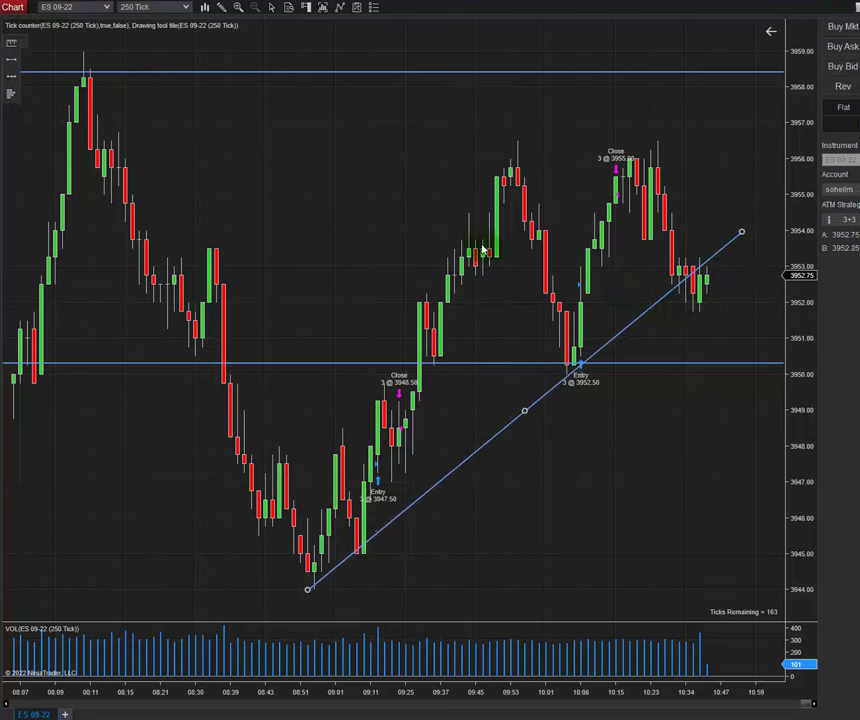
{"action": "key", "text": "ctrl+v"}
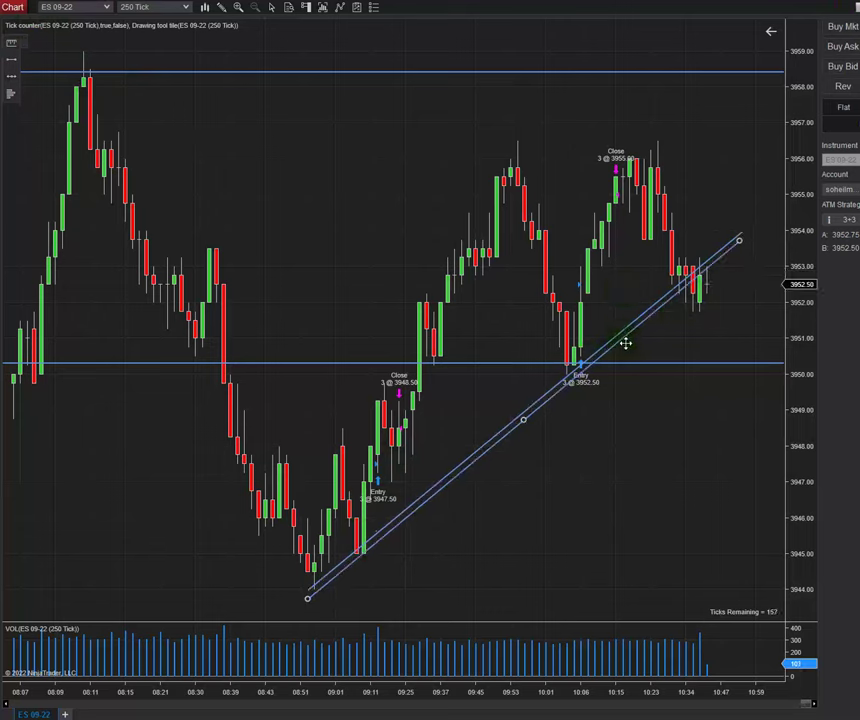
{"action": "left_click_drag", "start_coordinate": [625, 343], "coordinate": [520, 144]}
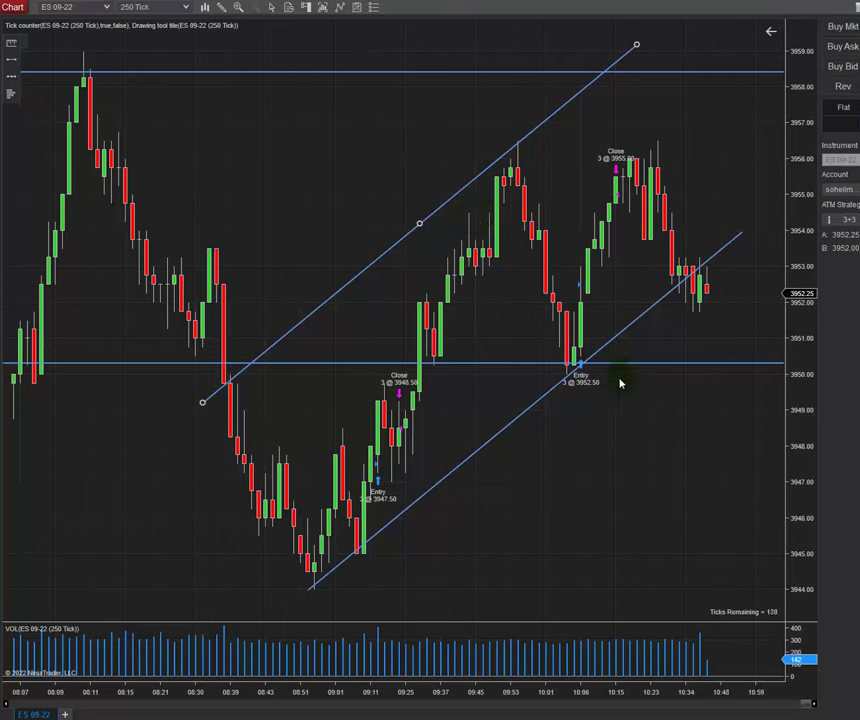
Paste a third line through mid-channel, then close its properties dialog unchanged.
{"action": "key", "text": "ctrl+v"}
{"action": "left_click_drag", "start_coordinate": [562, 393], "coordinate": [526, 267]}
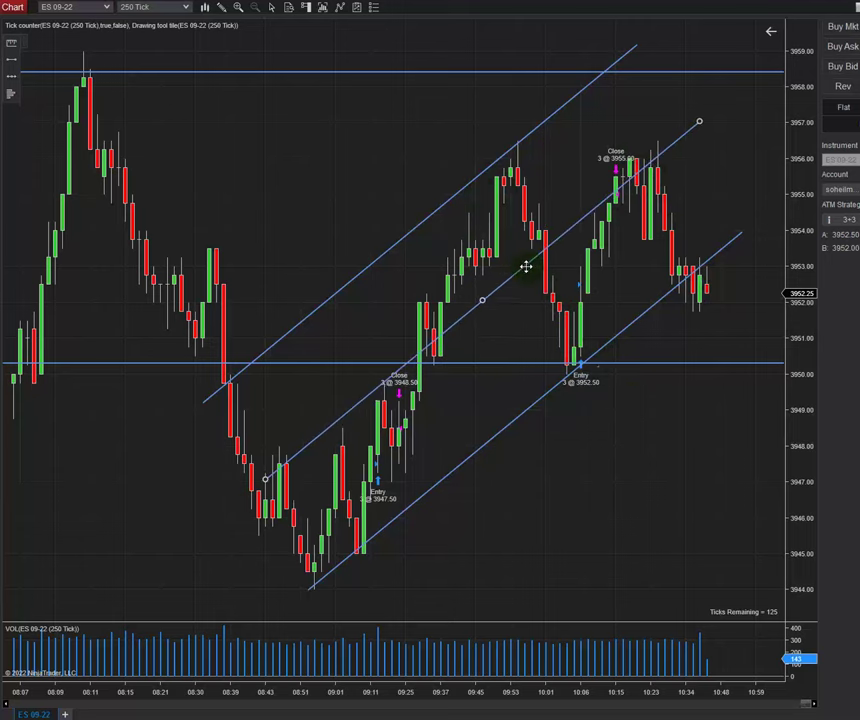
{"action": "left_click", "coordinate": [615, 440]}
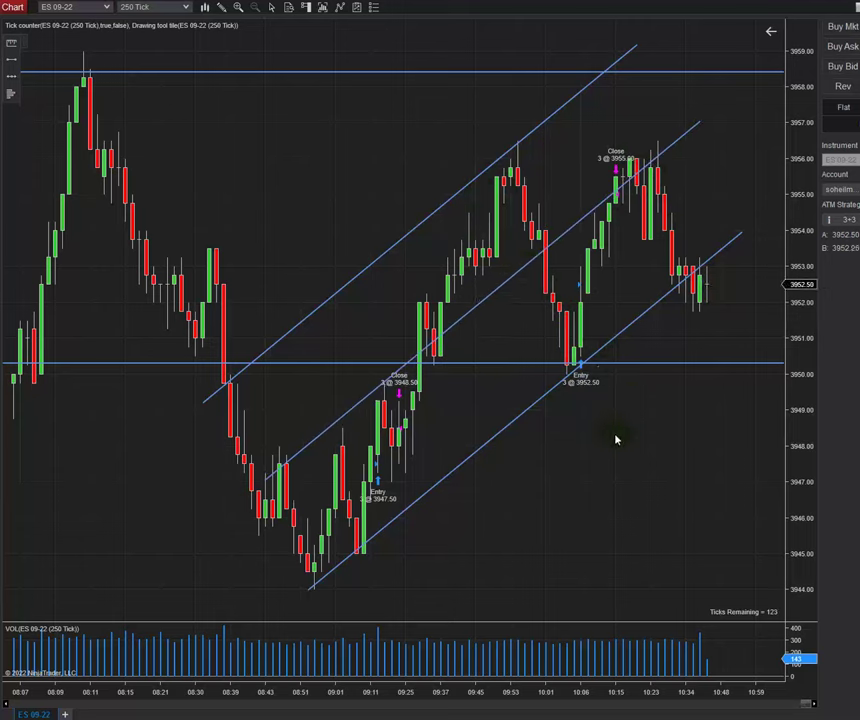
{"action": "double_click", "coordinate": [501, 285]}
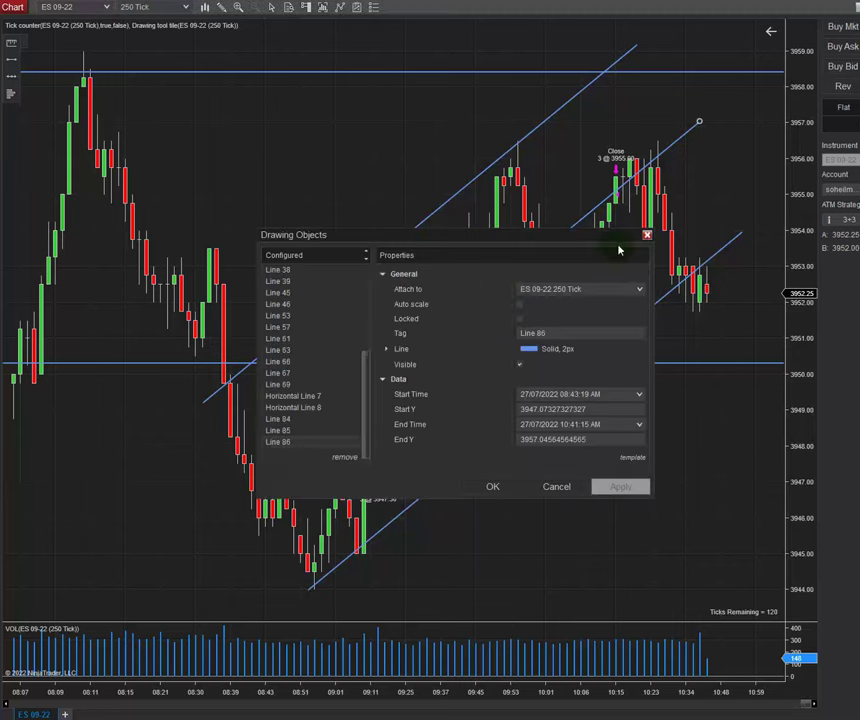
{"action": "left_click", "coordinate": [646, 235]}
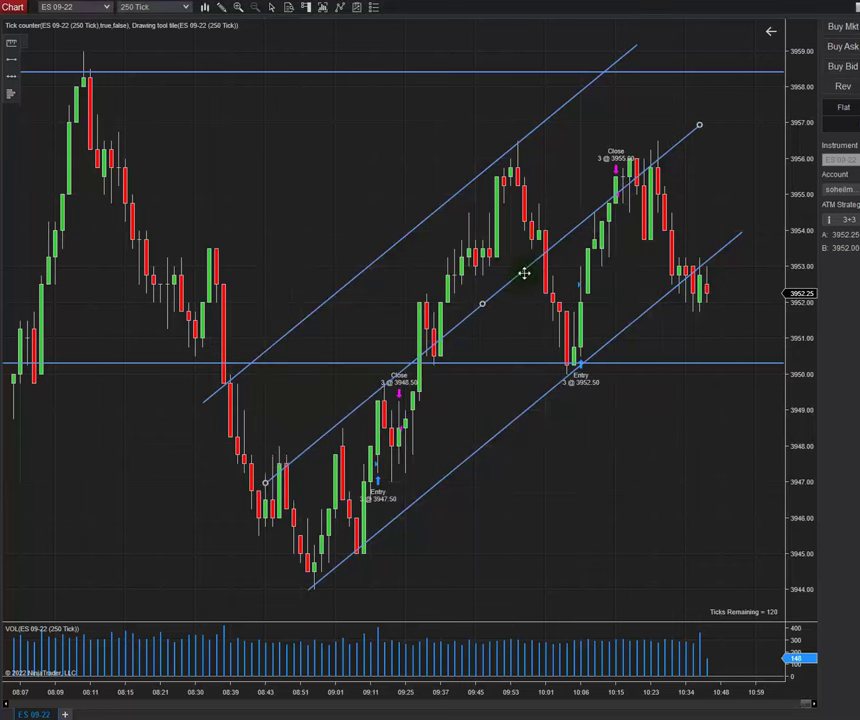
Switch to 50-tick bars and draw a steep line up from the recent low.
{"action": "left_click", "coordinate": [186, 10]}
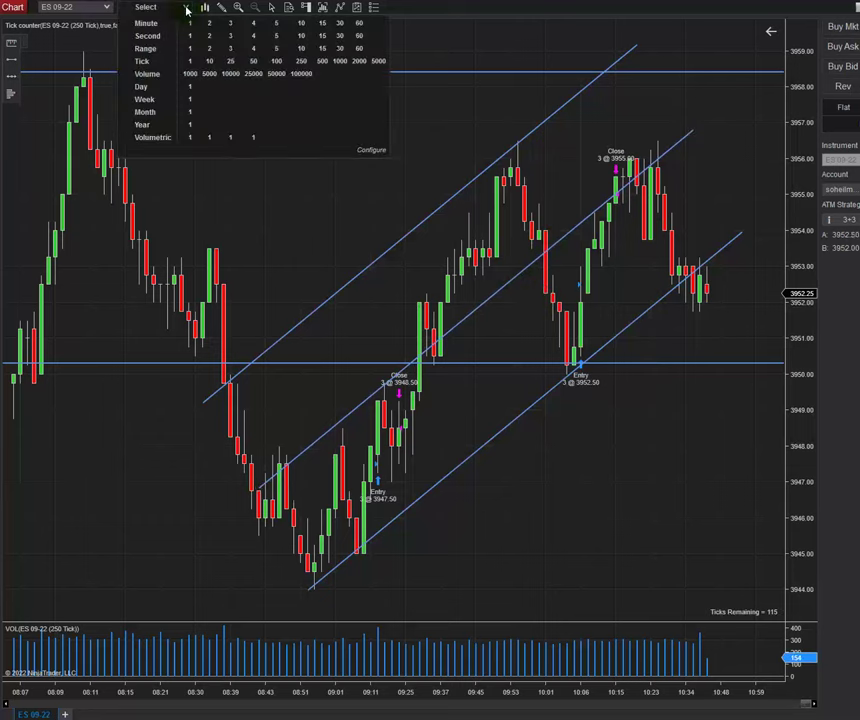
{"action": "left_click", "coordinate": [253, 61]}
{"action": "scroll", "coordinate": [561, 282], "scroll_direction": "up", "scroll_amount": 5}
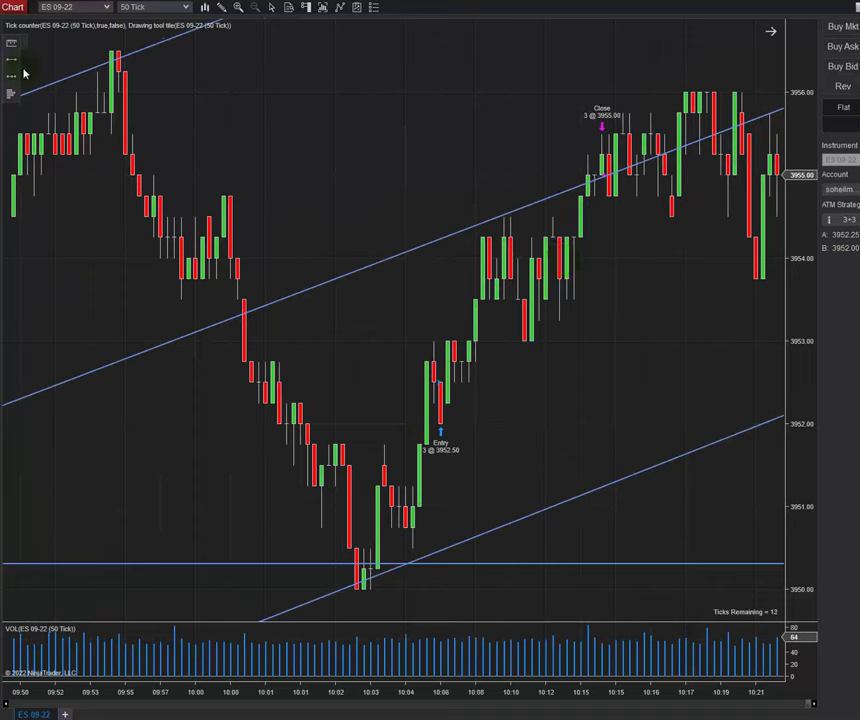
{"action": "left_click", "coordinate": [405, 540]}
{"action": "left_click", "coordinate": [733, 95]}
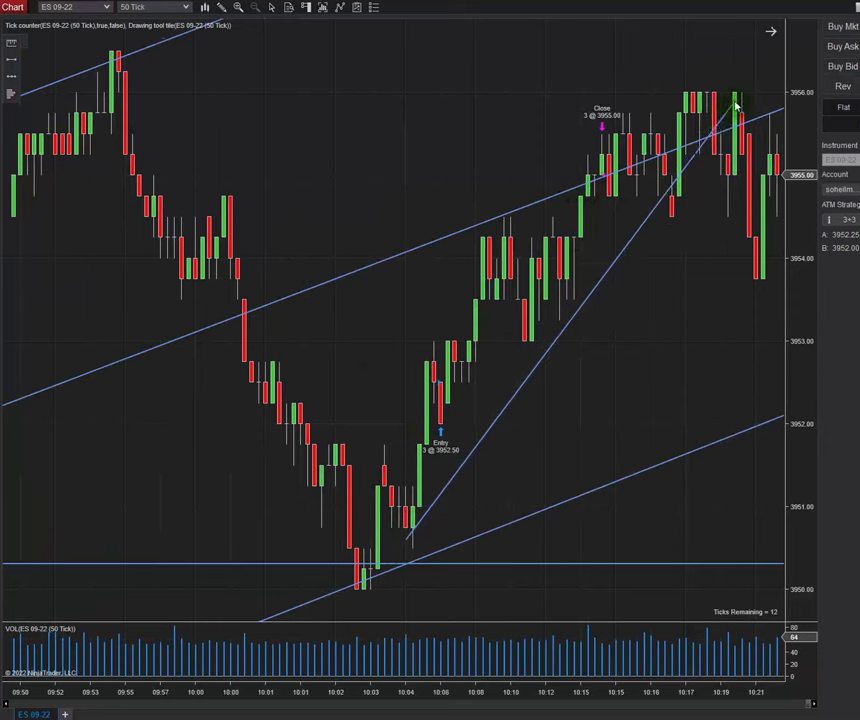
Copy the steep trend line and shift the pasted copy up-left, parallel to it.
{"action": "right_click", "coordinate": [562, 337]}
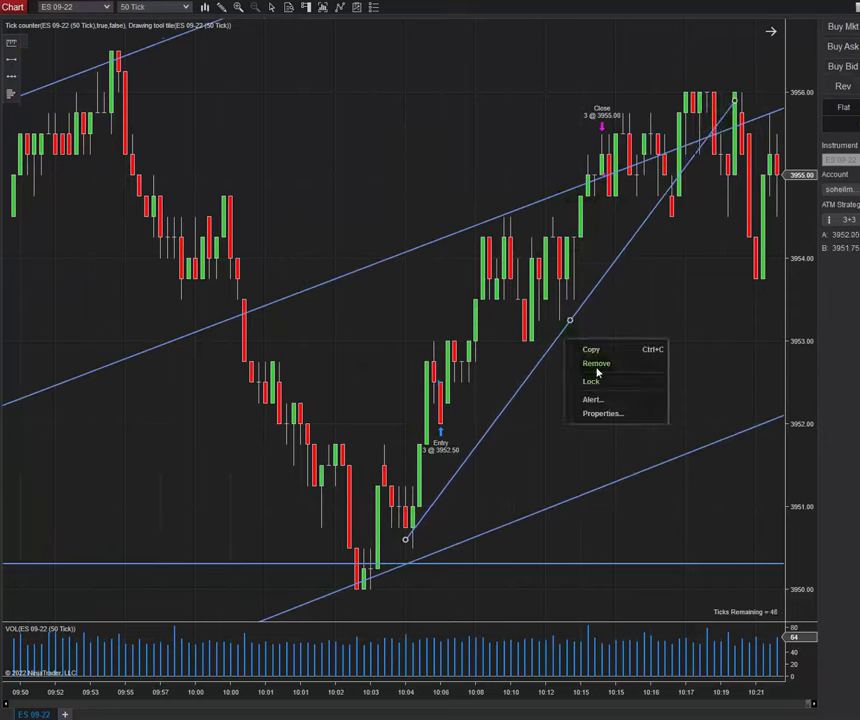
{"action": "left_click", "coordinate": [590, 357]}
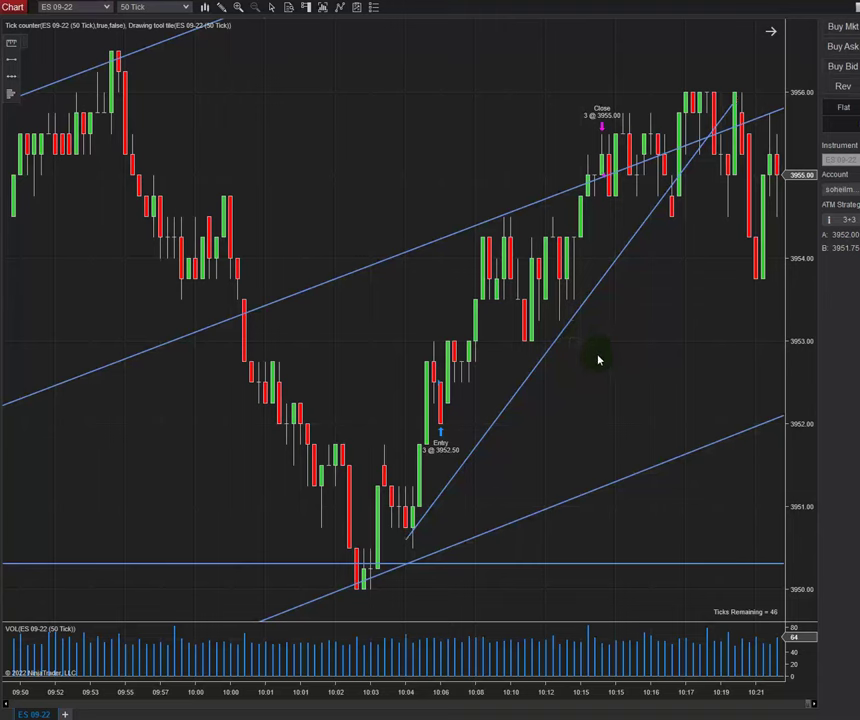
{"action": "key", "text": "ctrl+v"}
{"action": "left_click_drag", "start_coordinate": [564, 344], "coordinate": [482, 248]}
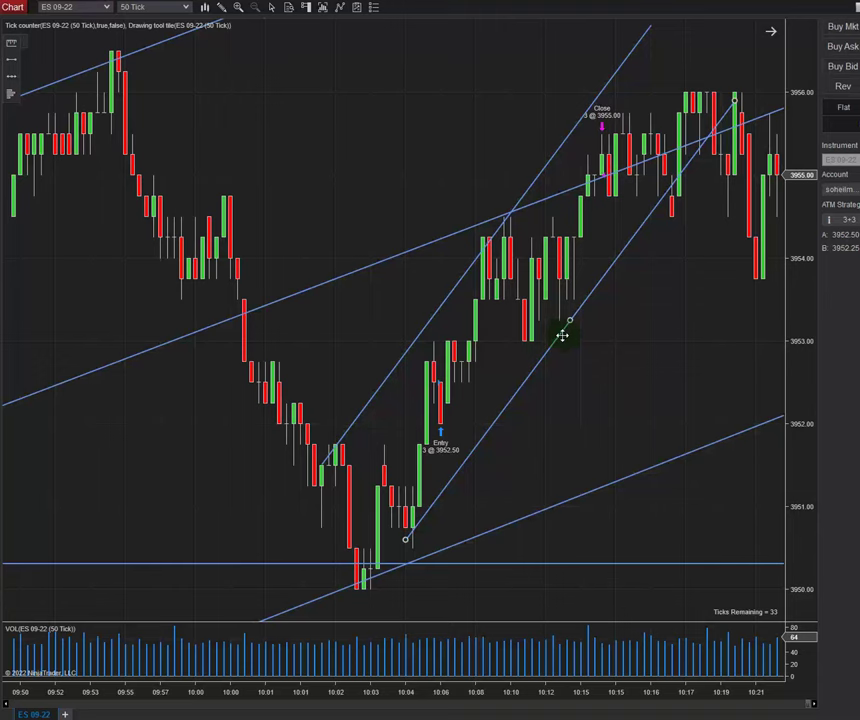
Delete both the copied and the original steep trend lines.
{"action": "key", "text": "Delete"}
{"action": "left_click", "coordinate": [445, 302]}
{"action": "key", "text": "Delete"}
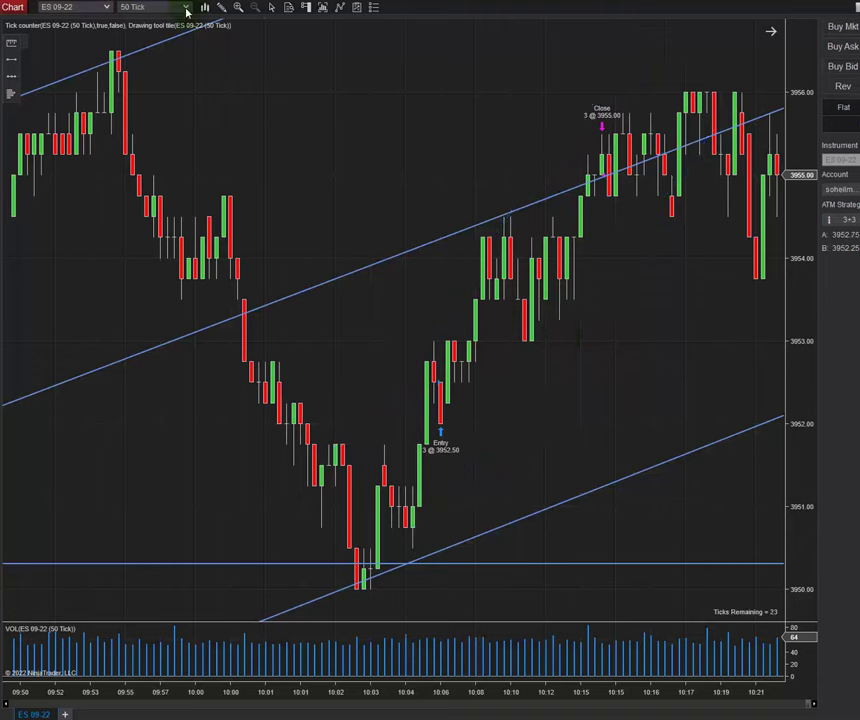
Return the chart to 250-tick bars with empty space on the right.
{"action": "left_click", "coordinate": [186, 9]}
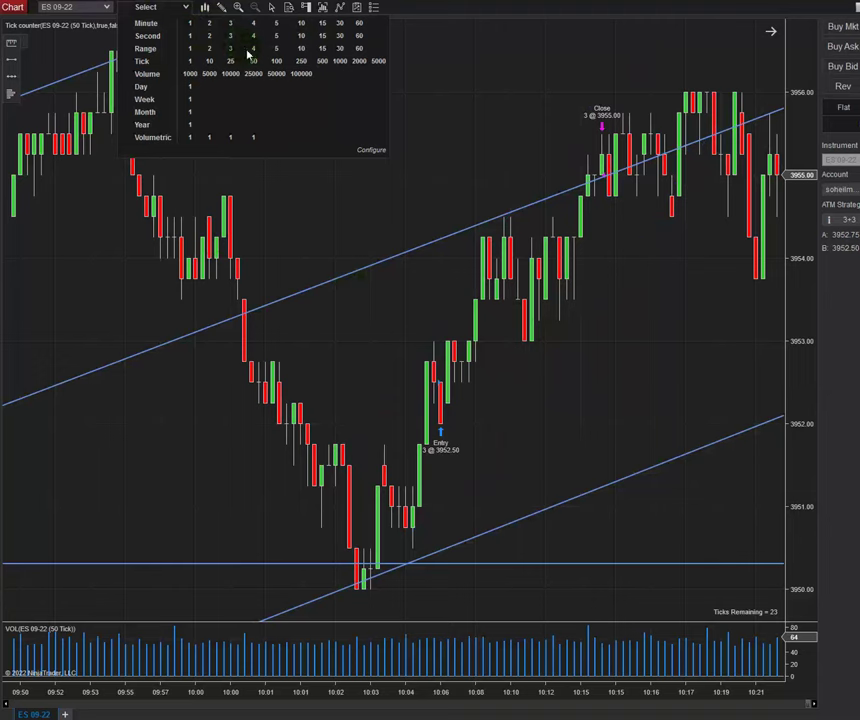
{"action": "left_click", "coordinate": [302, 62]}
{"action": "left_click_drag", "start_coordinate": [582, 398], "coordinate": [484, 425]}
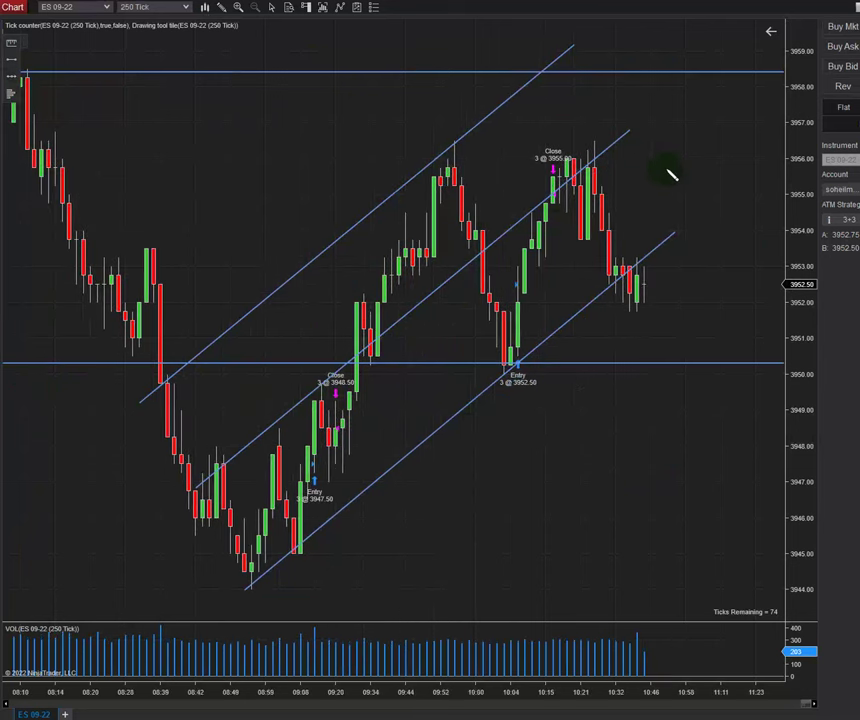
Remove an Entry-to-Close test line and add a parallel line between the midline and lower bound.
{"action": "left_click", "coordinate": [429, 296]}
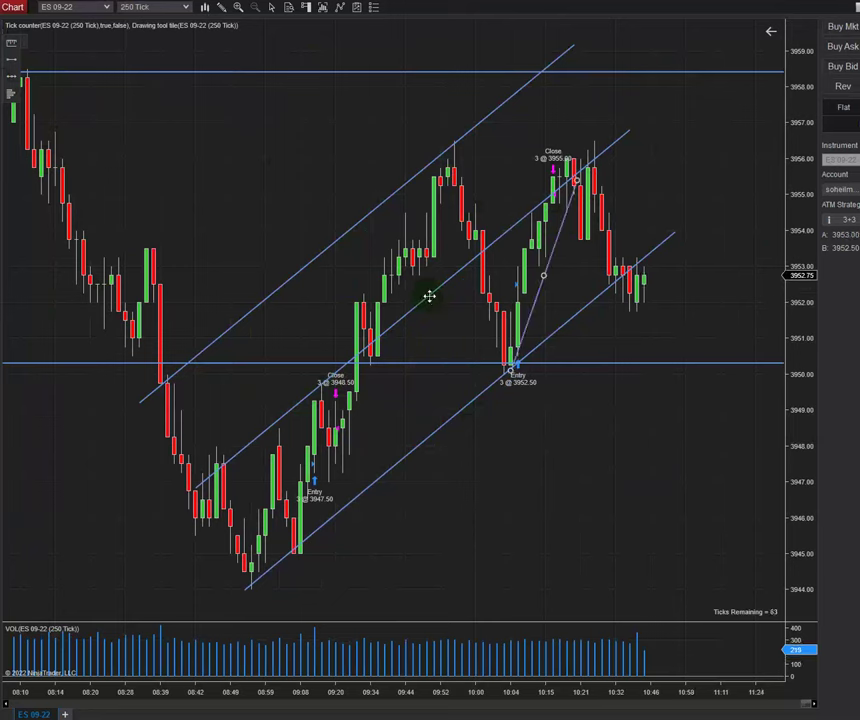
{"action": "right_click", "coordinate": [549, 273]}
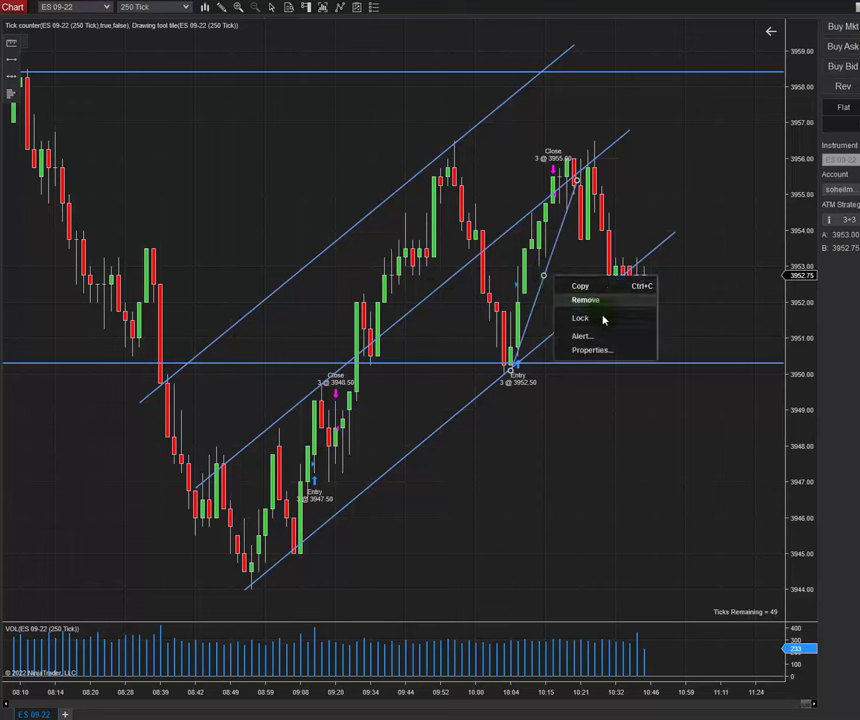
{"action": "left_click", "coordinate": [590, 300]}
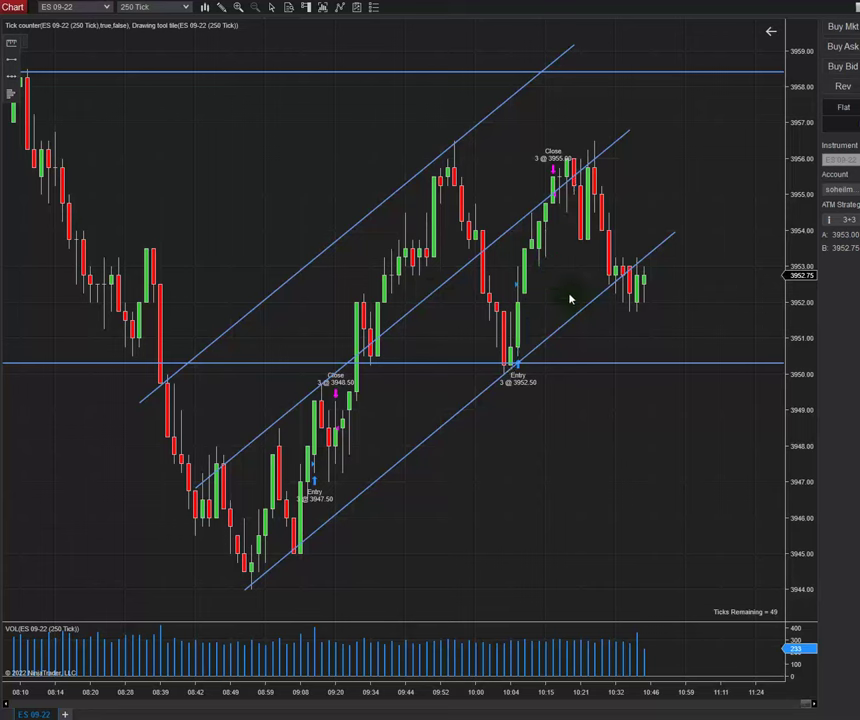
{"action": "left_click_drag", "start_coordinate": [584, 313], "coordinate": [564, 253]}
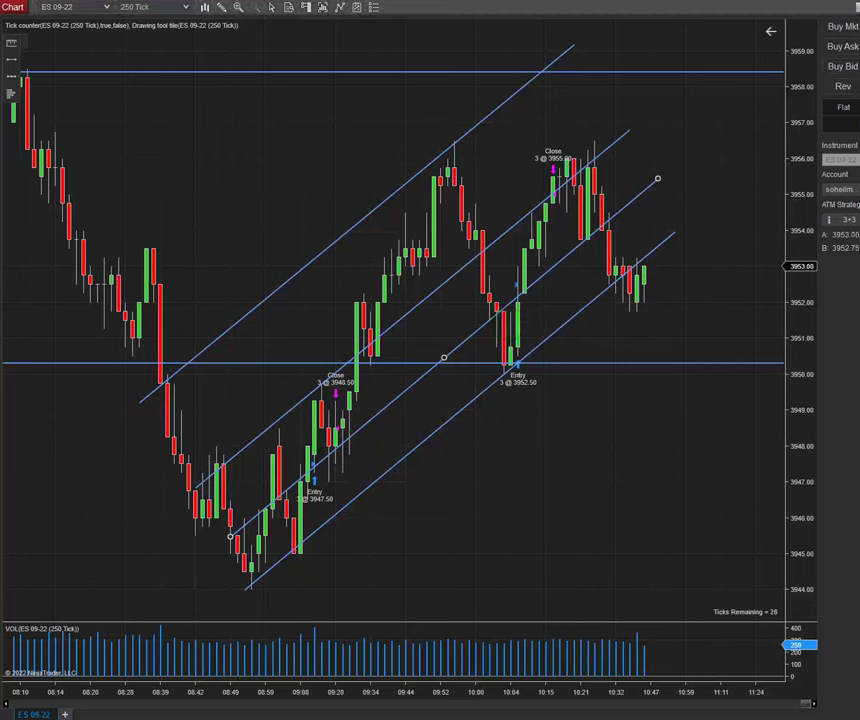
Ring the Entry candles with a red freehand circle.
{"action": "mouse_move", "coordinate": [564, 281]}
{"action": "left_mouse_down"}
{"action": "mouse_move", "coordinate": [543, 285]}
{"action": "mouse_move", "coordinate": [572, 292]}
{"action": "mouse_move", "coordinate": [566, 283]}
{"action": "left_mouse_up"}
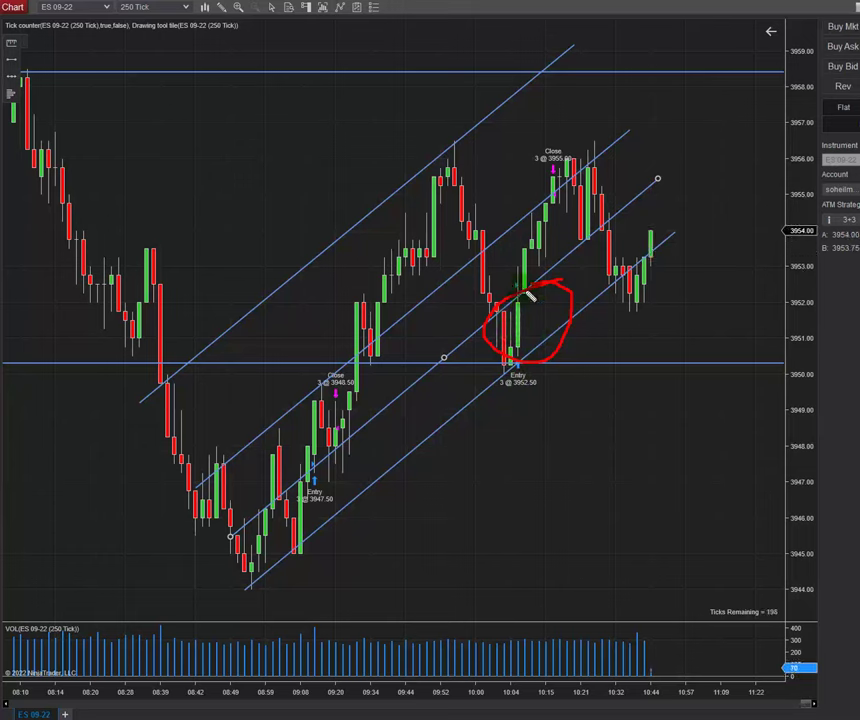
Add red pen marks: an arrow and dash at the entry, a tick by Close, undoing a stray curve.
{"action": "mouse_move", "coordinate": [521, 291]}
{"action": "left_mouse_down"}
{"action": "mouse_move", "coordinate": [502, 283]}
{"action": "mouse_move", "coordinate": [510, 298]}
{"action": "mouse_move", "coordinate": [522, 283]}
{"action": "left_mouse_up"}
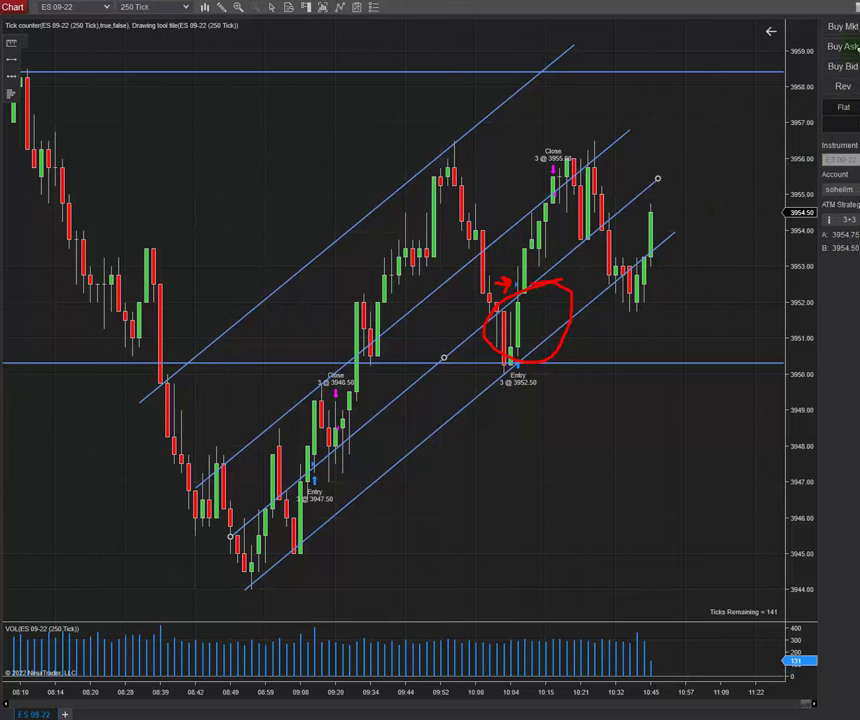
{"action": "left_click_drag", "start_coordinate": [505, 423], "coordinate": [552, 420]}
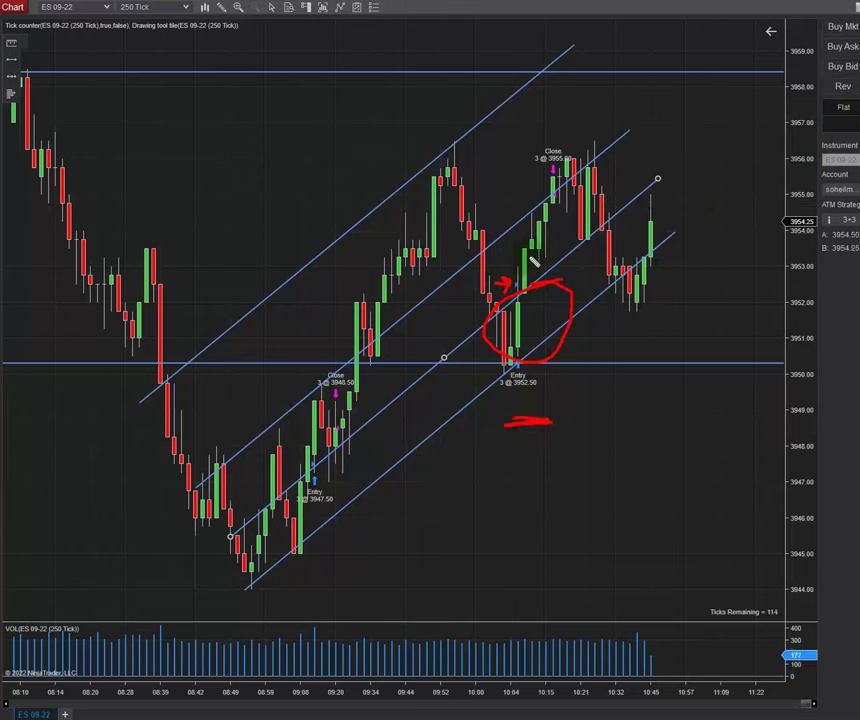
{"action": "mouse_move", "coordinate": [509, 249]}
{"action": "left_mouse_down"}
{"action": "mouse_move", "coordinate": [520, 208]}
{"action": "mouse_move", "coordinate": [533, 206]}
{"action": "left_mouse_up"}
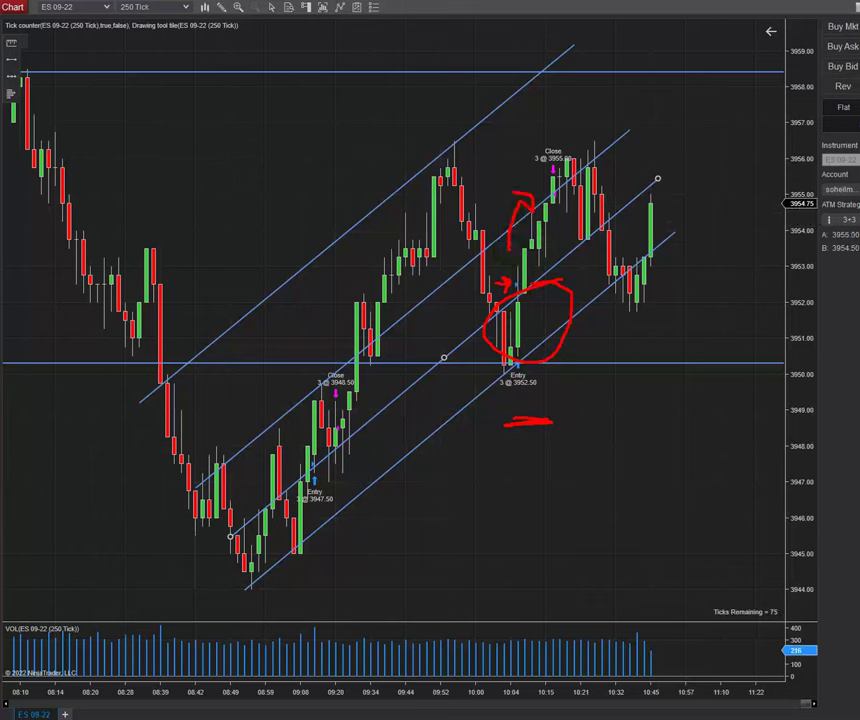
{"action": "key", "text": "ctrl+z"}
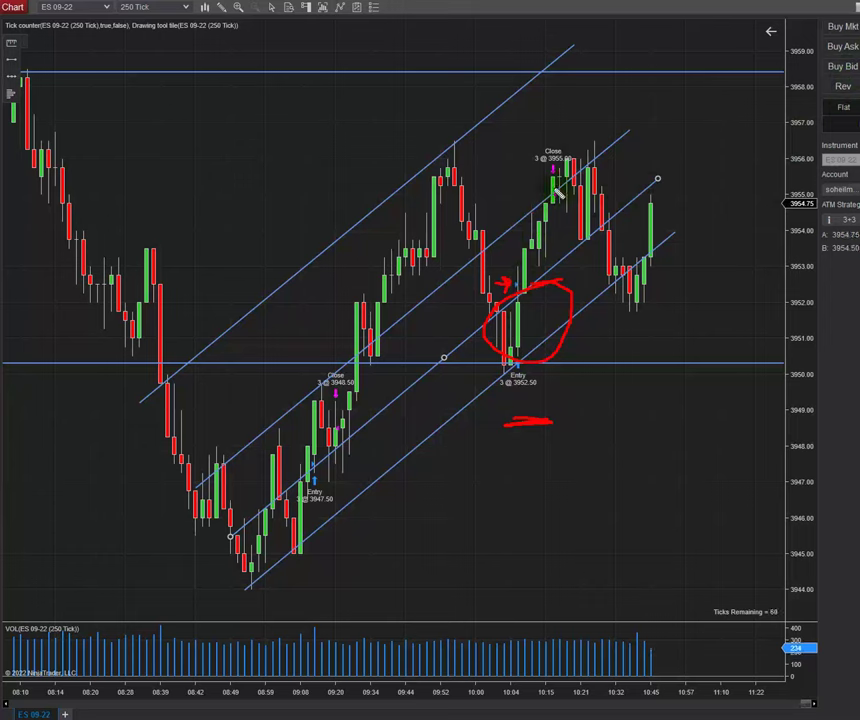
{"action": "left_click_drag", "start_coordinate": [536, 178], "coordinate": [580, 142]}
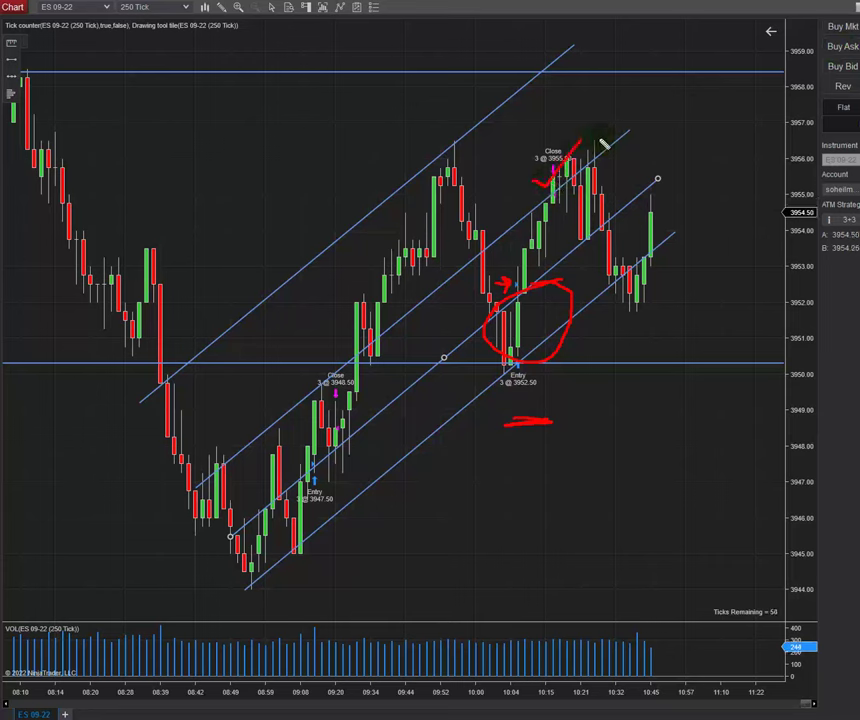